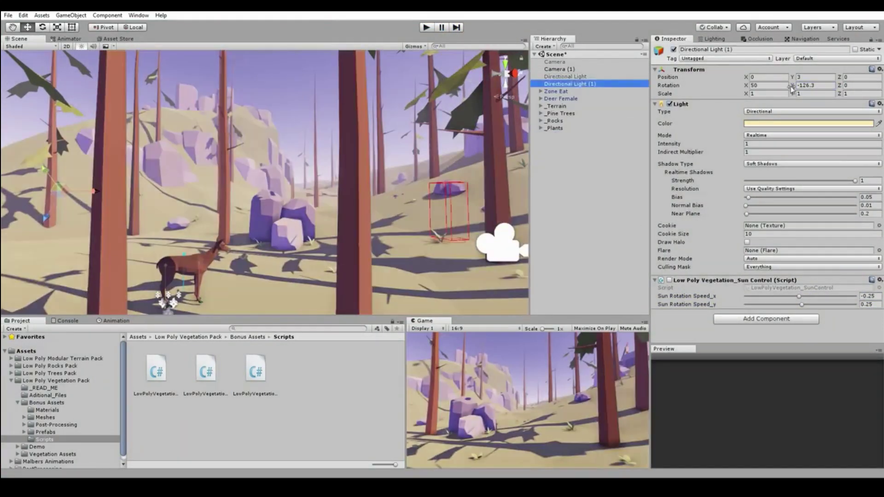
Step: Rotate Directional Light (1) to X 32.9 and Y -359.6 to shift the scene's sunlight
drag(792, 87, 369, 157)
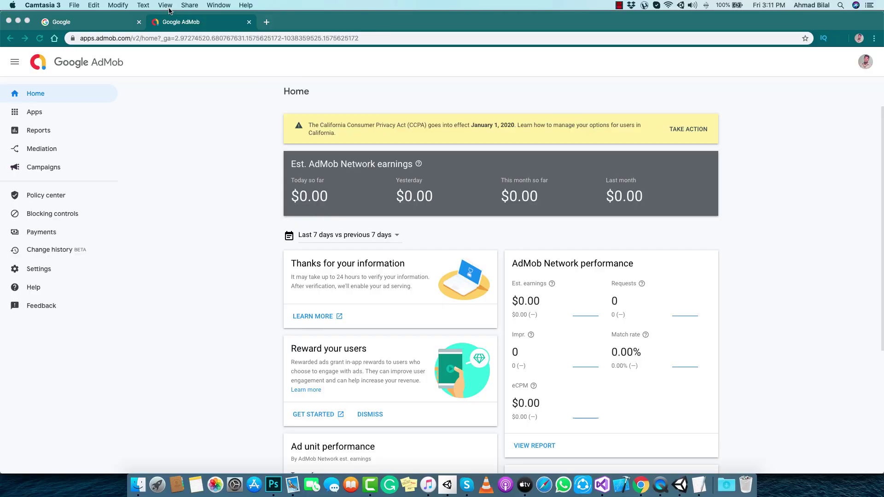
Step: Bring up the full AdMob apps list showing the Android app Testing Game
scroll(315, 147, down, 2)
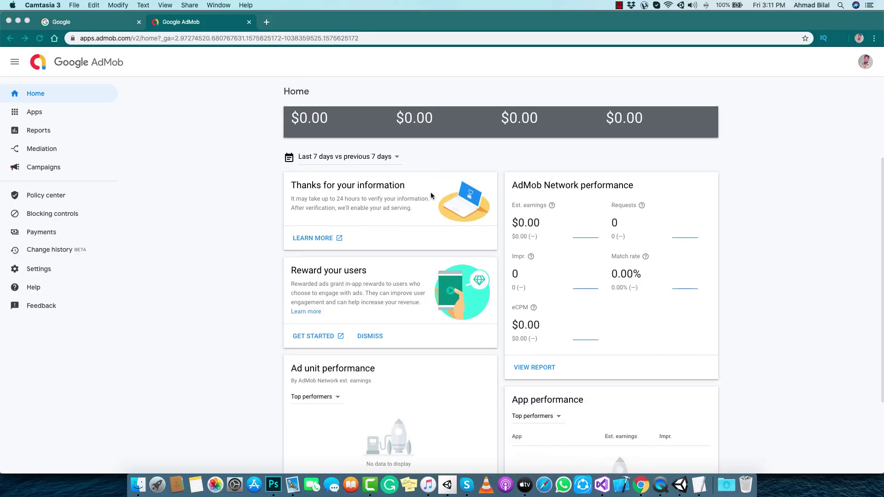
scroll(315, 147, down, 2)
scroll(315, 147, down, 1)
scroll(205, 186, up, 1)
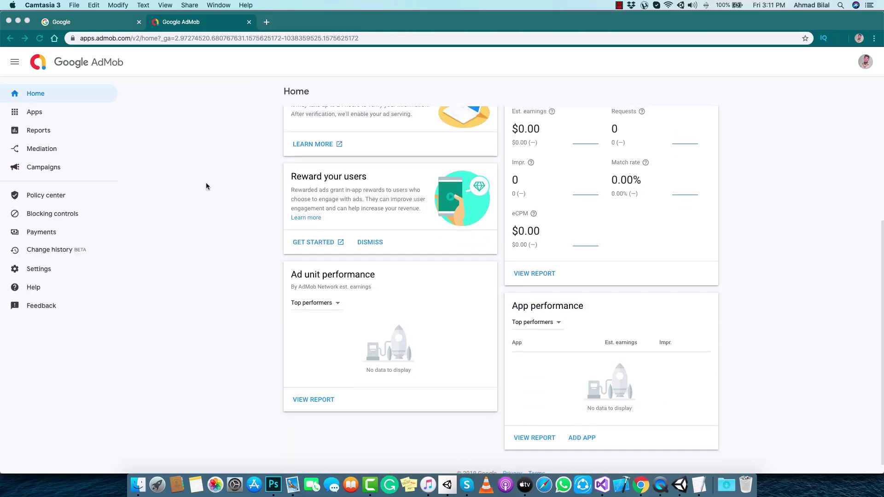
scroll(267, 176, up, 2)
scroll(260, 152, up, 1)
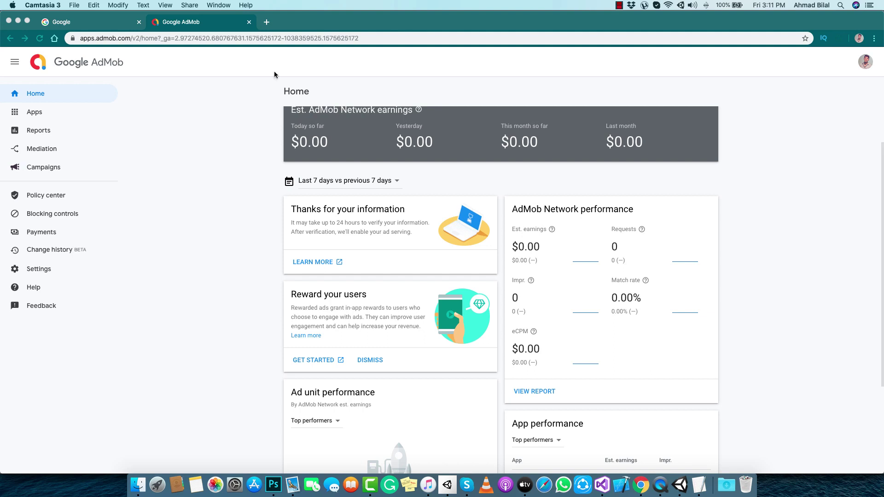
click(34, 113)
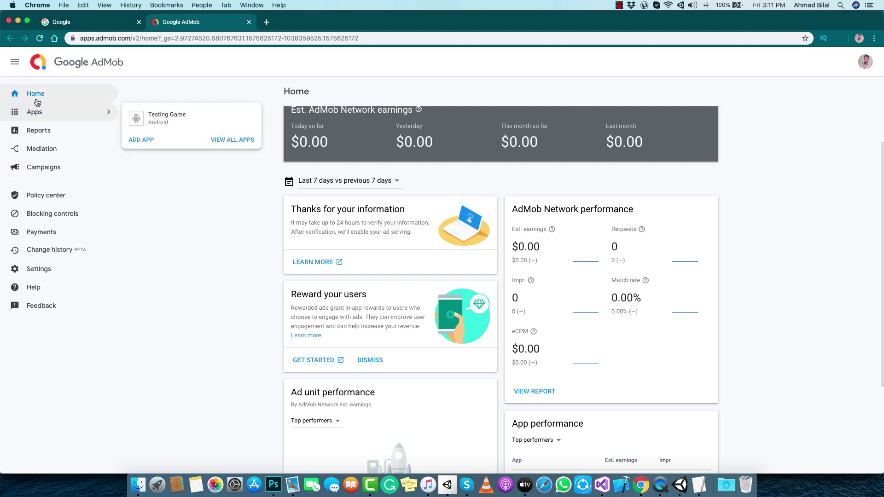
click(229, 142)
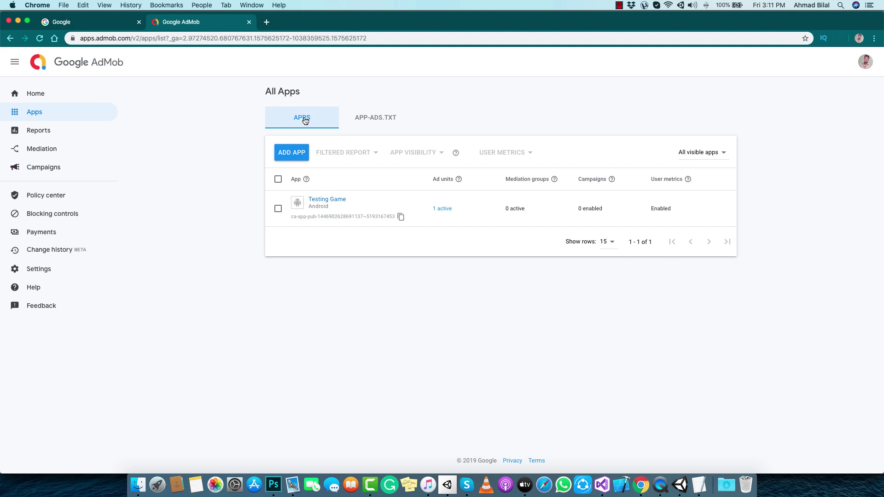
Step: Switch to the APP-ADS.TXT tab, whose status table shows no data yet
click(377, 126)
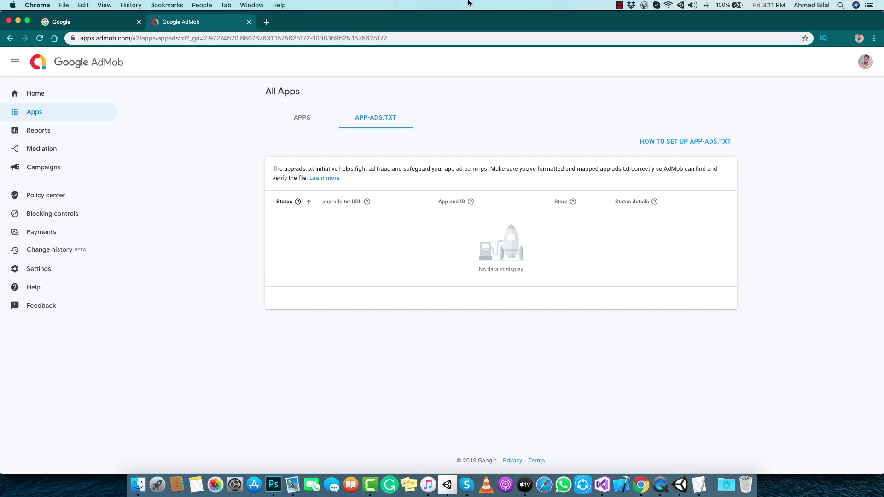
Step: Copy the google.com publisher snippet from the app-ads.txt setup instructions, then dismiss them
click(699, 146)
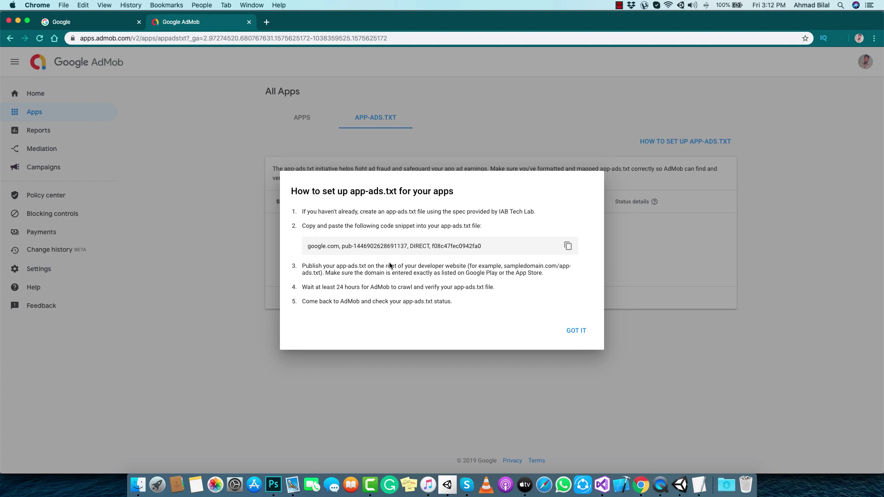
drag(488, 250, 302, 246)
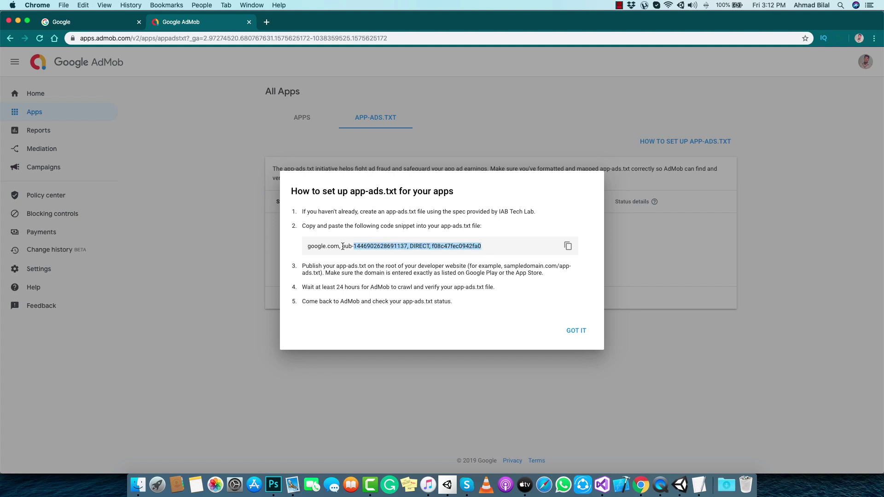
click(568, 246)
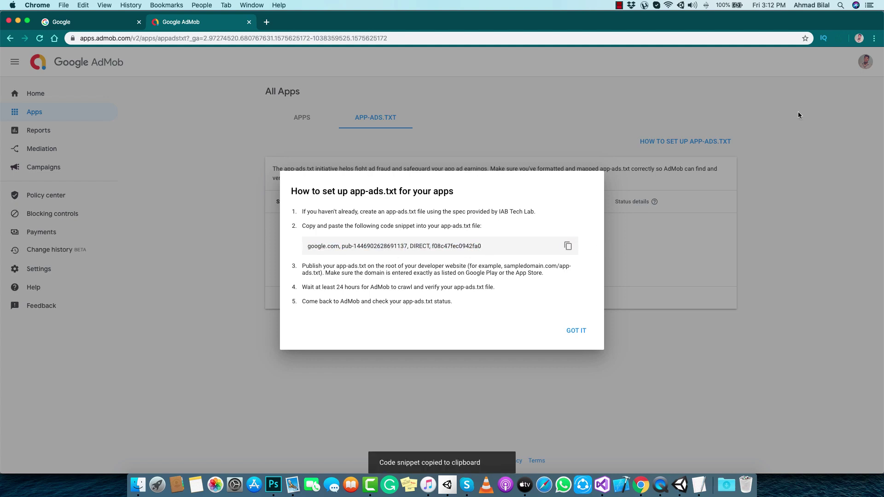
drag(493, 248, 297, 249)
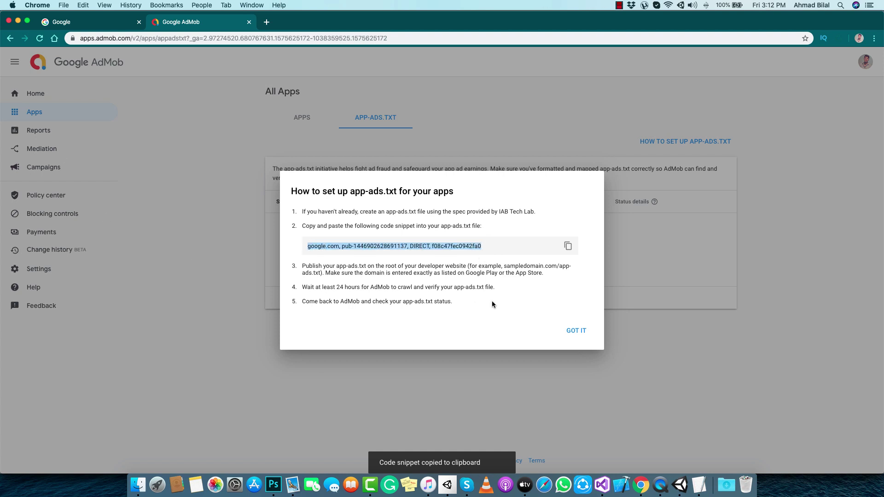
click(573, 334)
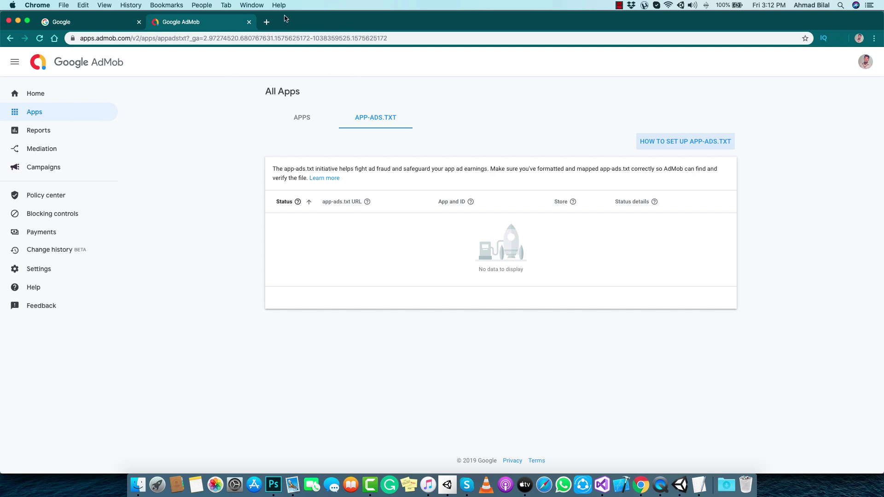
Step: Open the app-ads-txt.com editor in a new tab and recopy the AdMob snippet
click(266, 22)
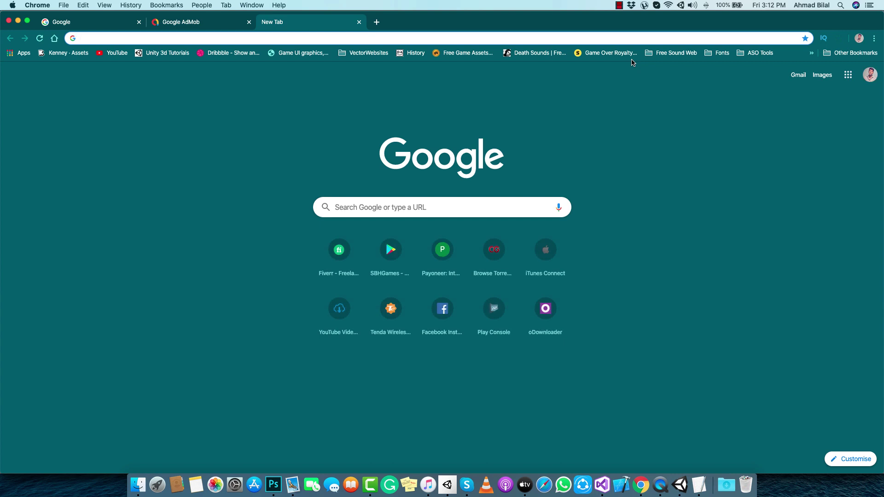
text(app)
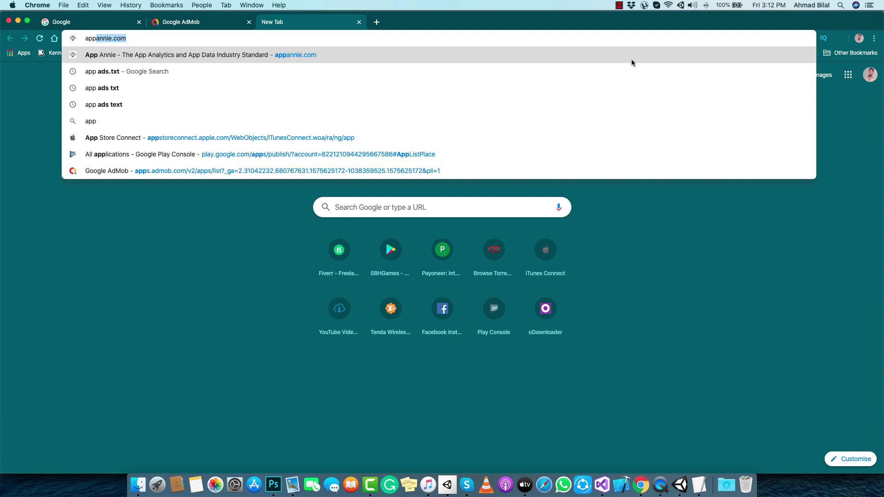
text(-)
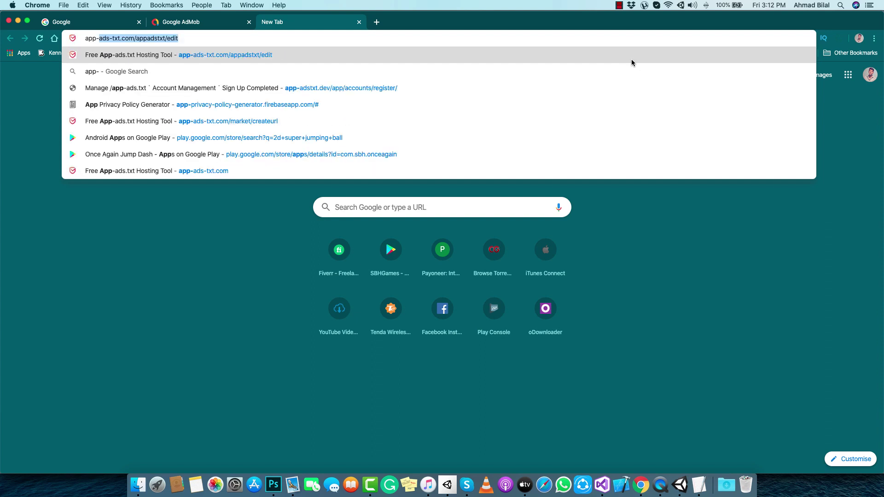
key(Return)
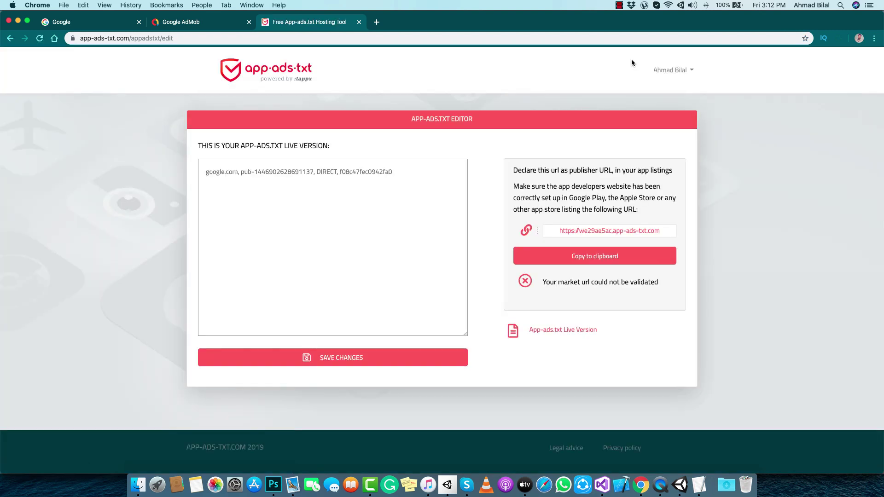
key(ctrl+shift+Tab)
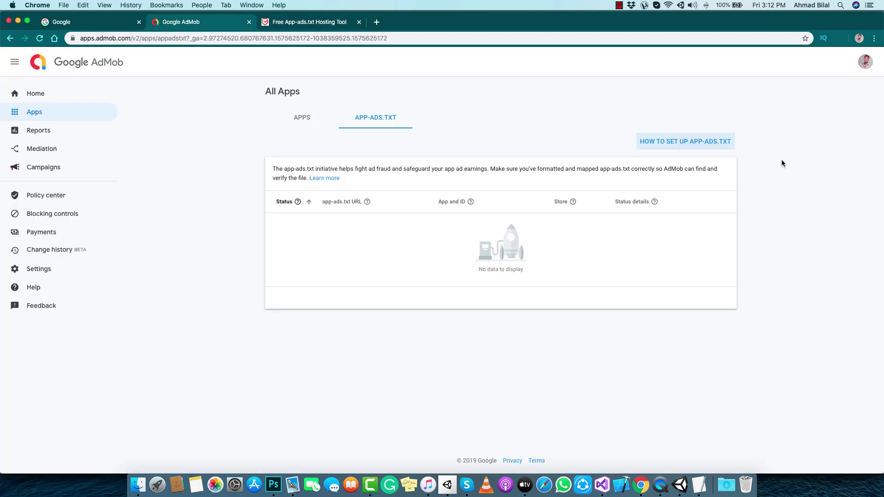
click(728, 142)
drag(482, 246, 458, 245)
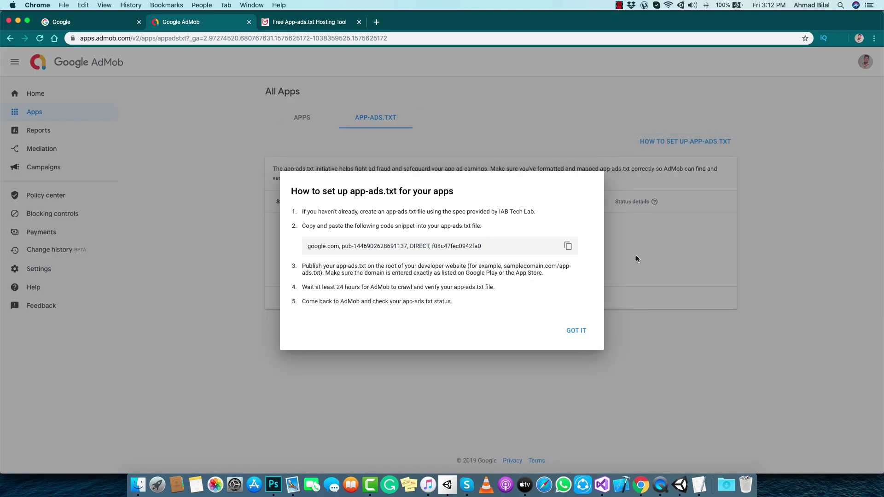
click(567, 246)
click(298, 22)
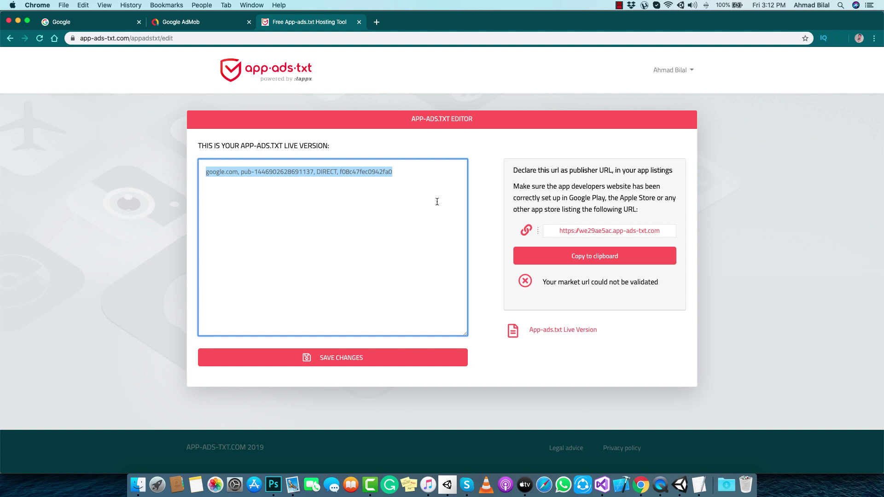
click(407, 213)
key(super+a)
key(super+v)
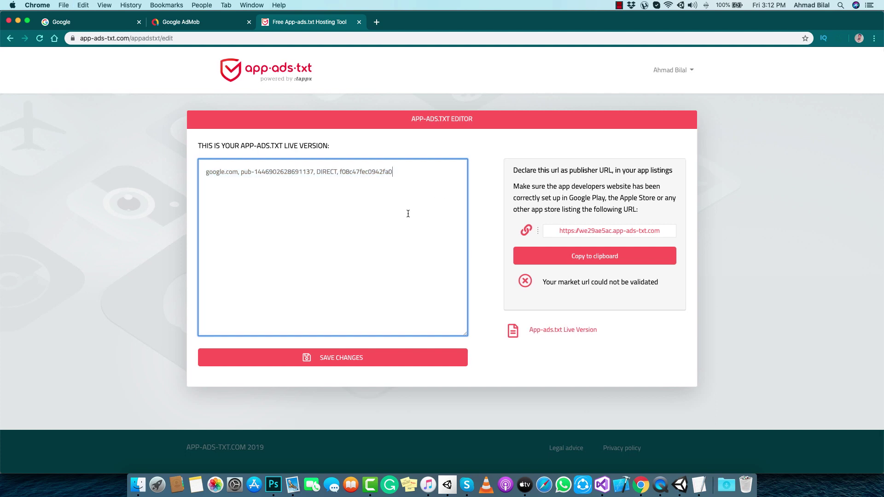
click(366, 358)
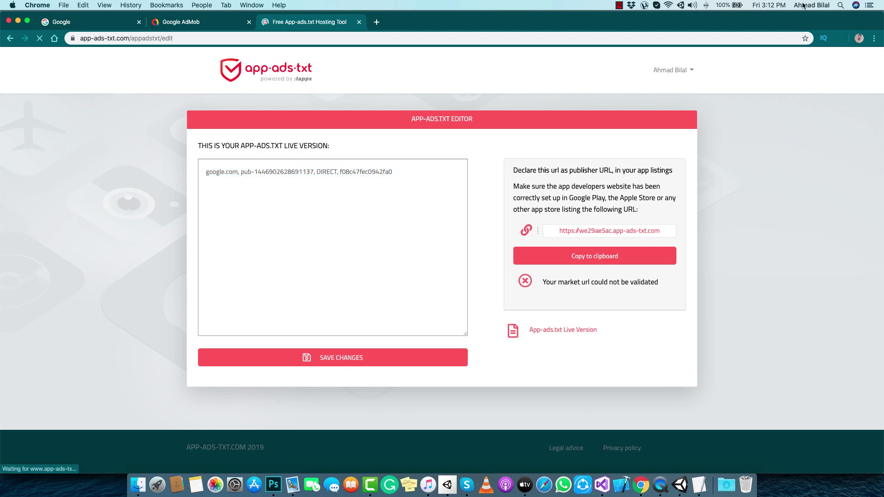
drag(558, 231, 663, 231)
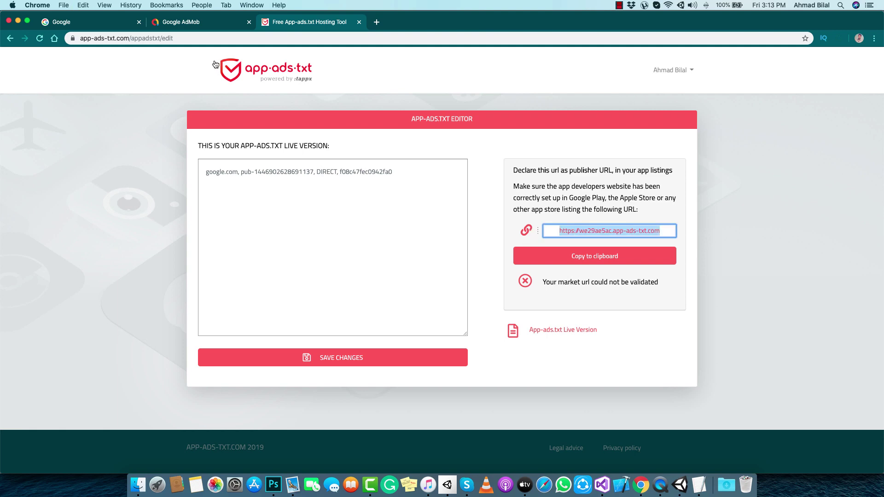
click(376, 22)
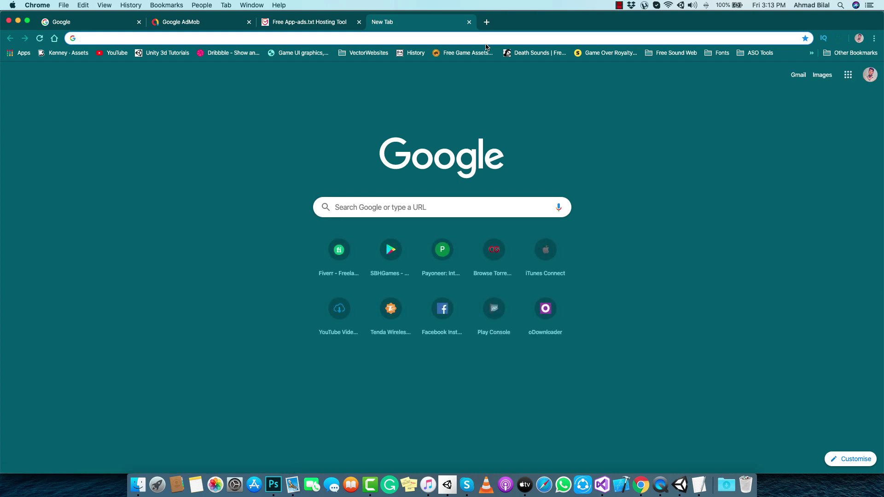
Step: Go to Play Console, switch developer accounts, and open the Dansahu Driver app
text(p)
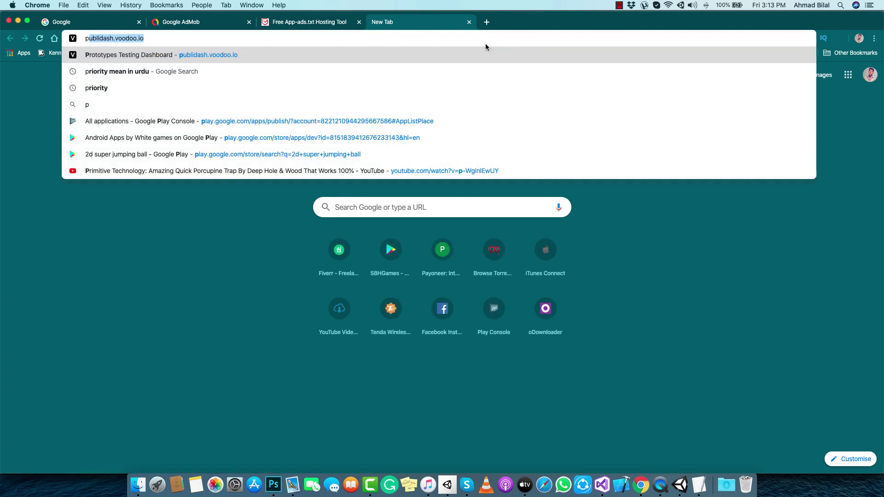
text(la)
key(Return)
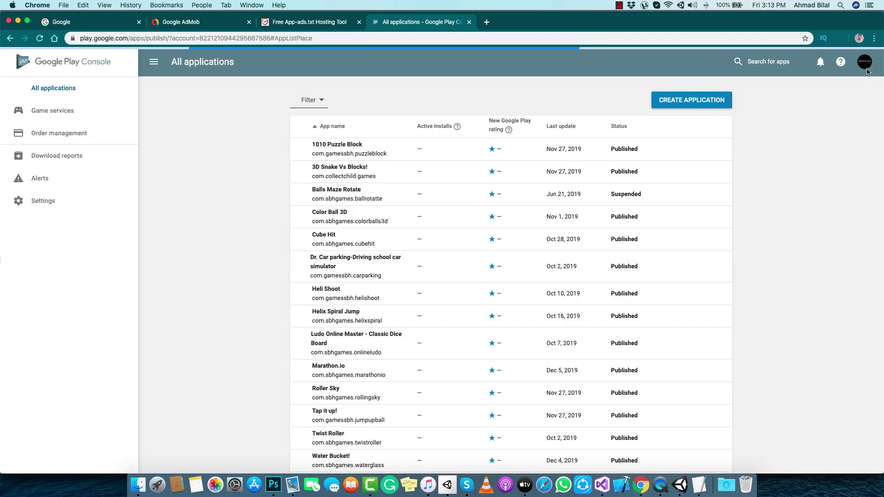
click(864, 68)
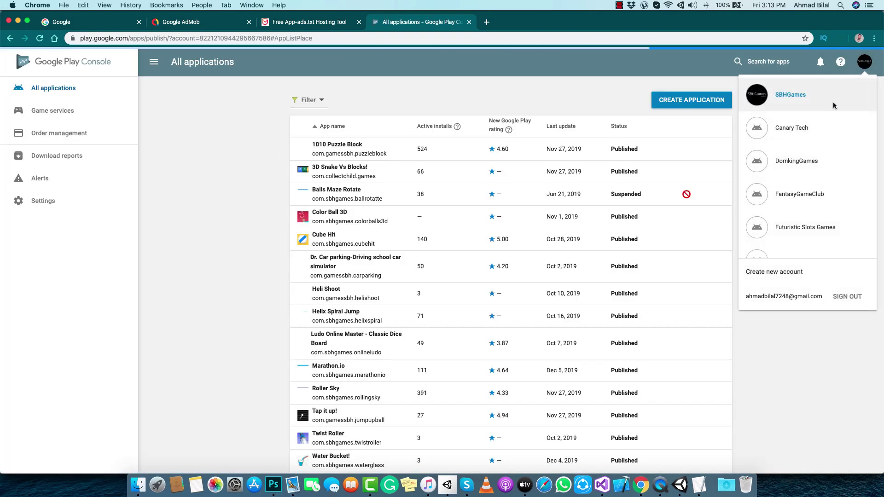
click(777, 128)
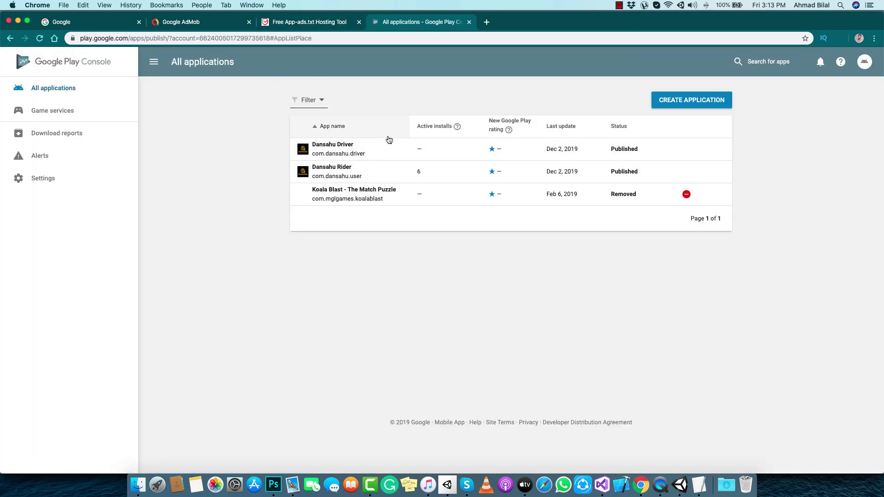
click(347, 185)
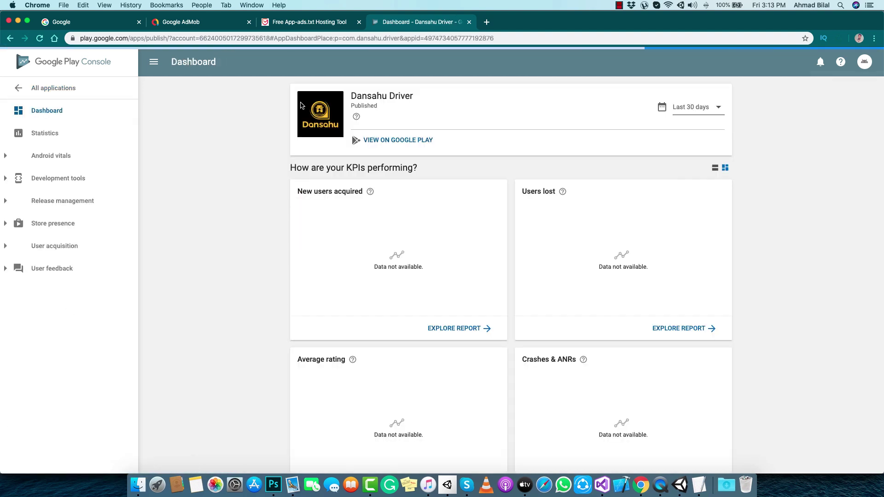
click(43, 225)
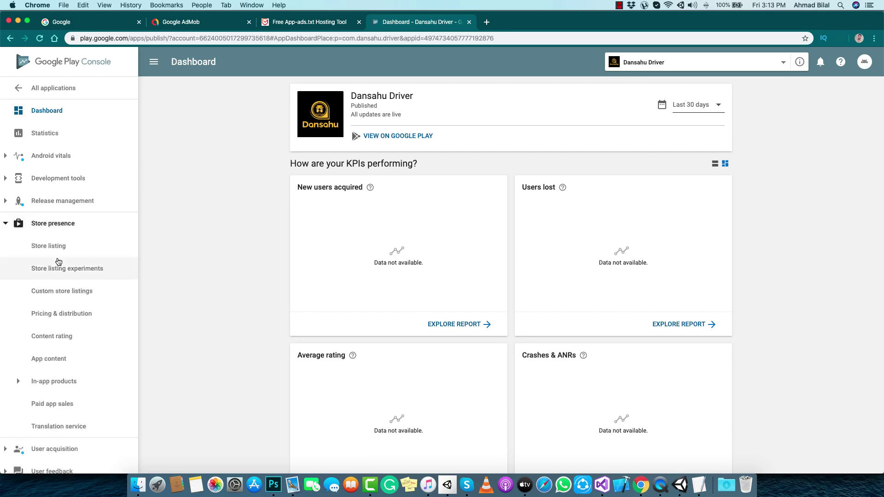
click(46, 246)
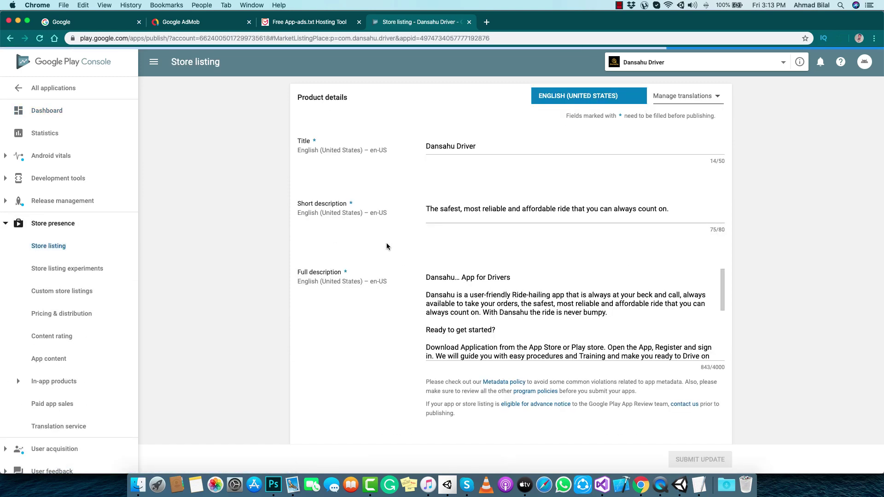
scroll(386, 247, down, 5)
scroll(387, 246, down, 5)
scroll(386, 246, down, 5)
scroll(387, 247, down, 10)
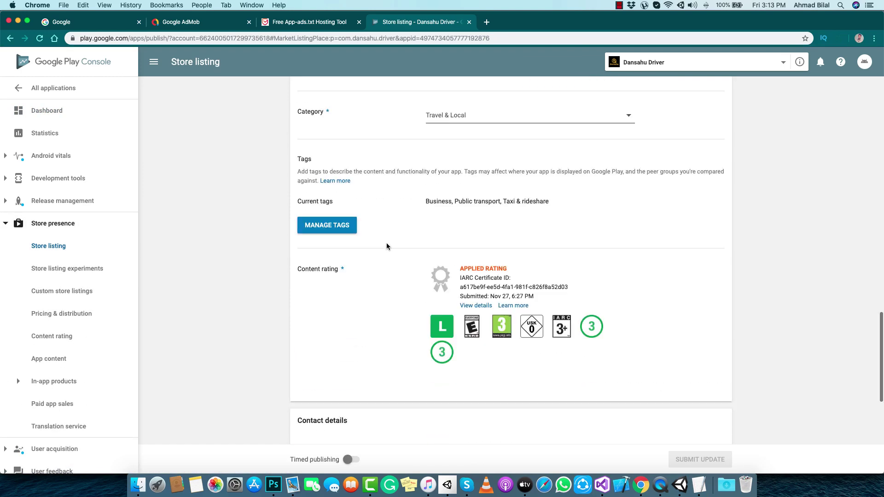
scroll(387, 246, up, 3)
scroll(387, 246, down, 5)
scroll(385, 243, down, 3)
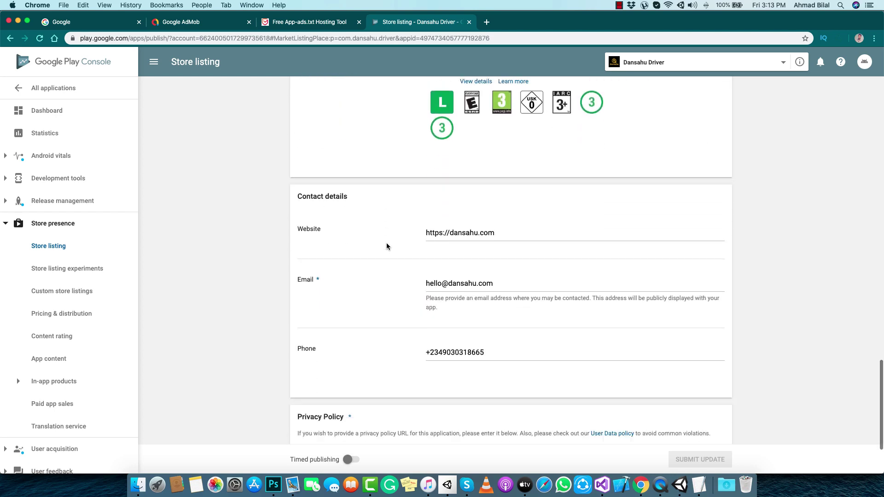
drag(542, 212, 351, 205)
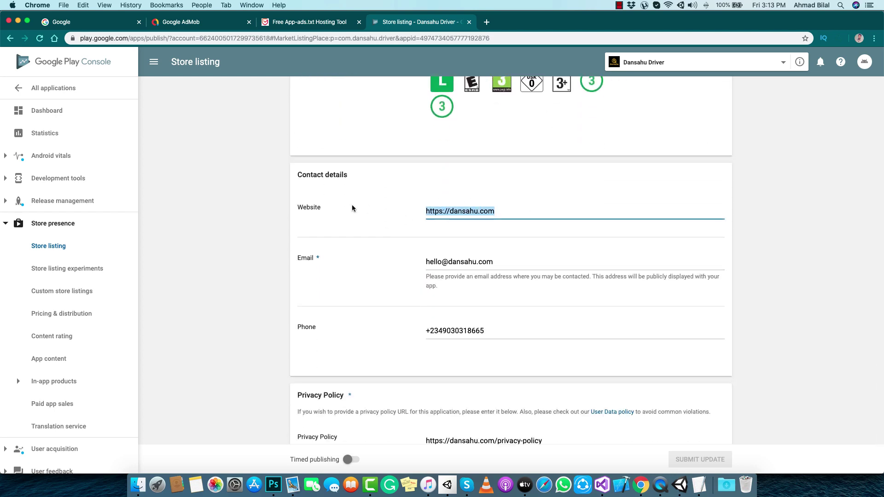
key(super+v)
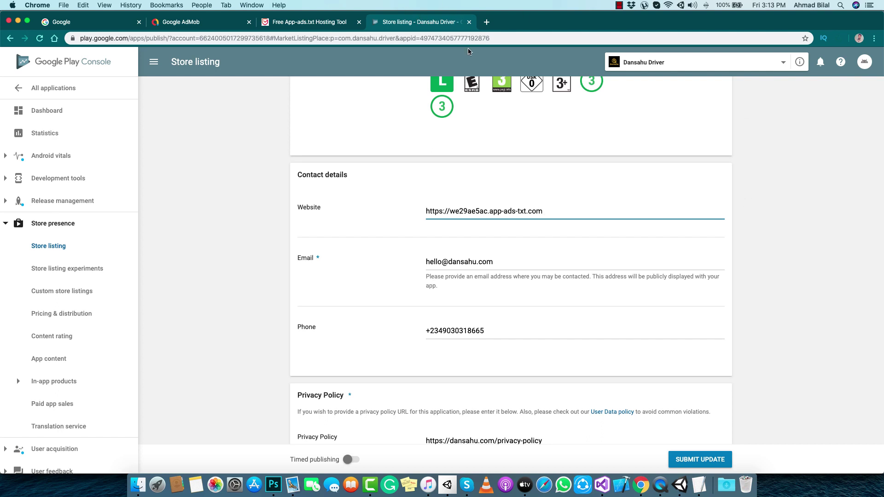
click(469, 22)
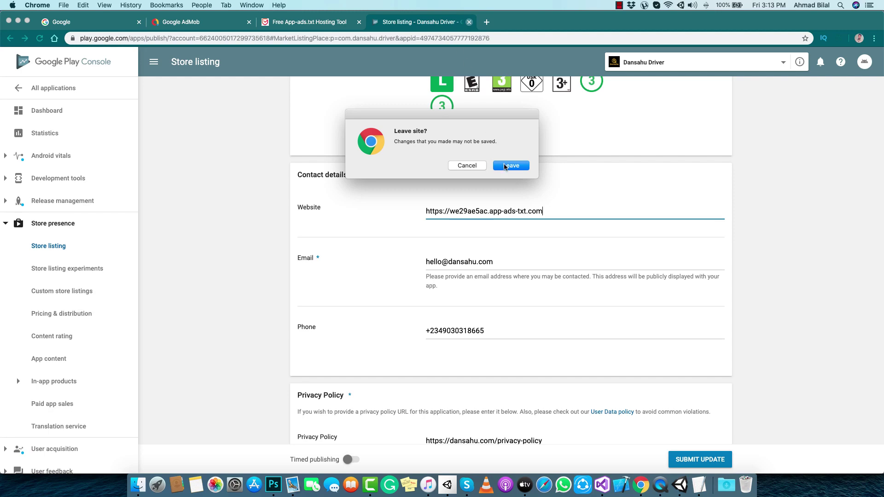
key(Return)
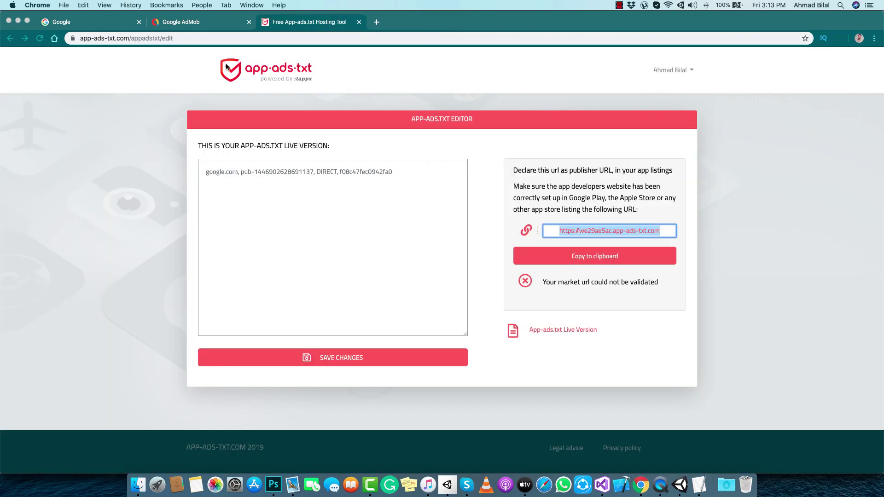
Step: Return to the AdMob tab with the app-ads.txt setup instructions and snippet
key(ctrl+shift+Tab)
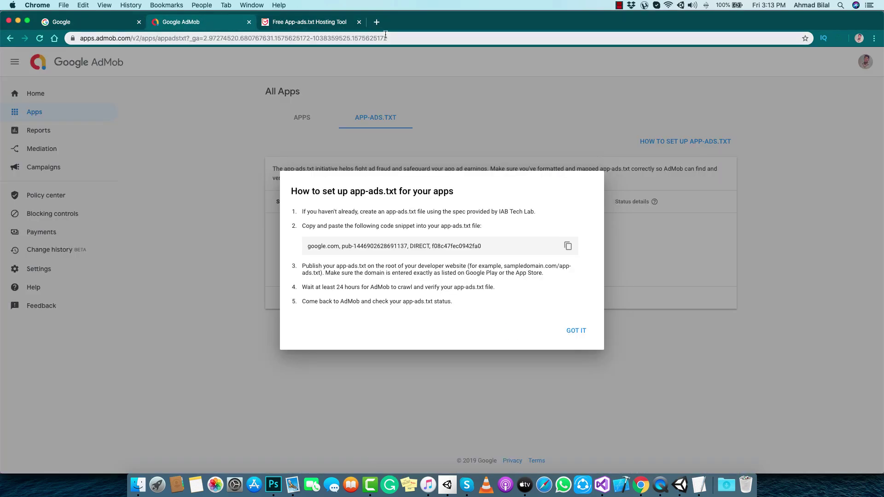